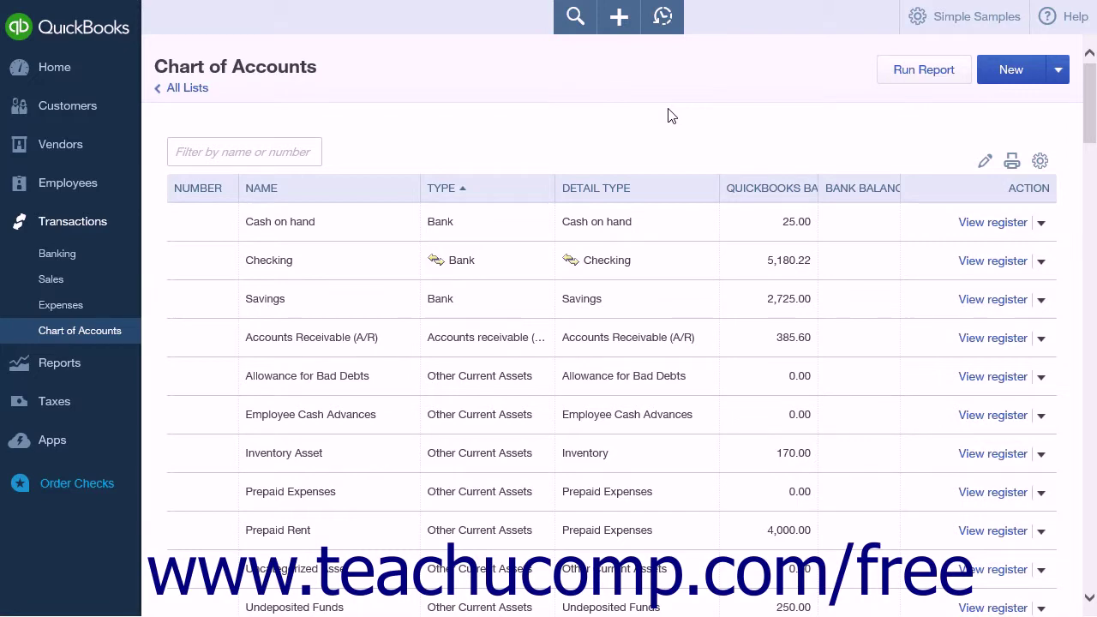
Step: Go to Advanced company settings to edit the accounting fiscal year settings
left_click(924, 29)
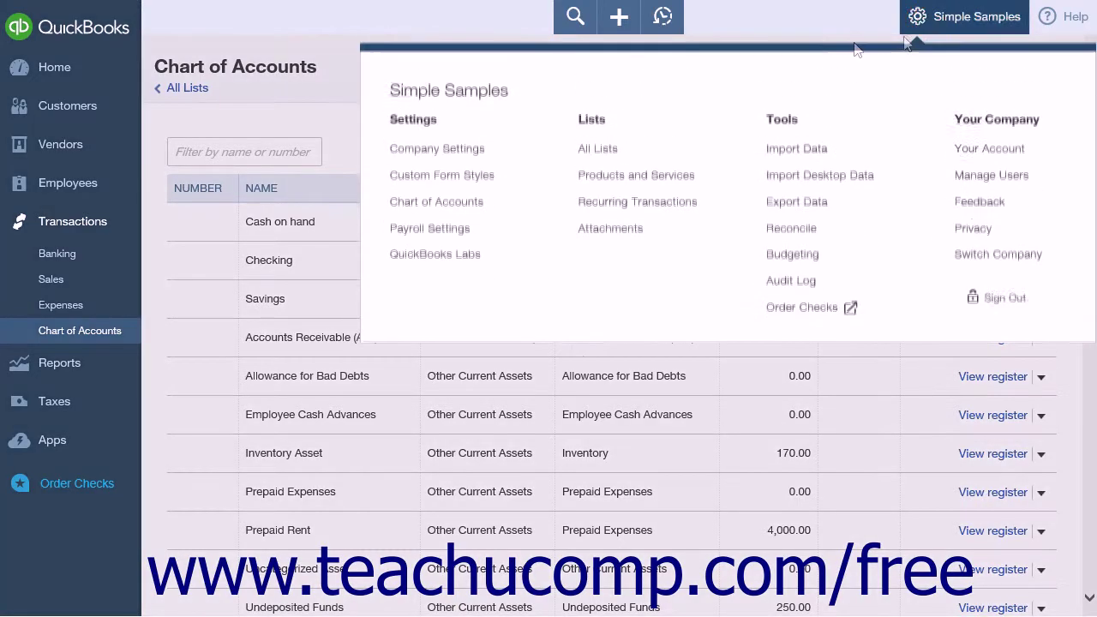
left_click(486, 149)
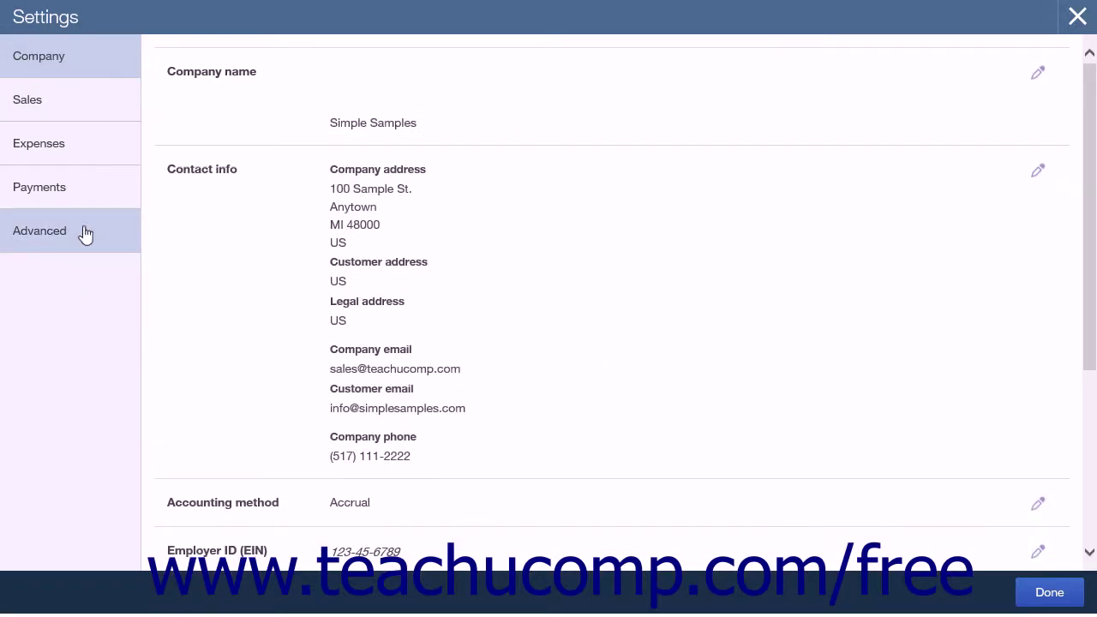
left_click(82, 229)
left_click(624, 352)
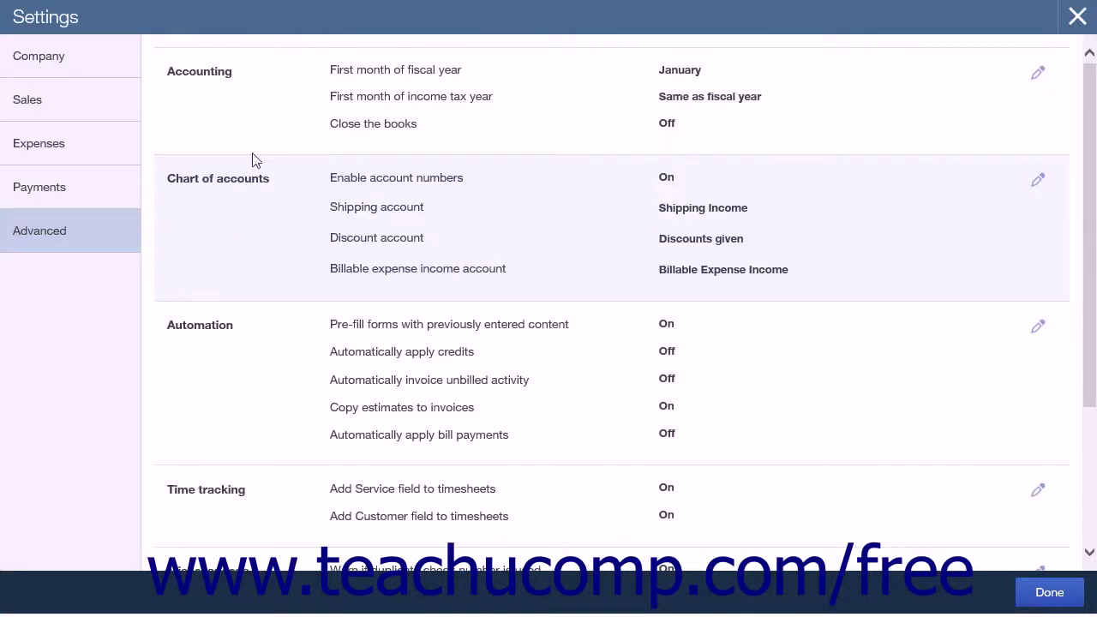
left_click(262, 129)
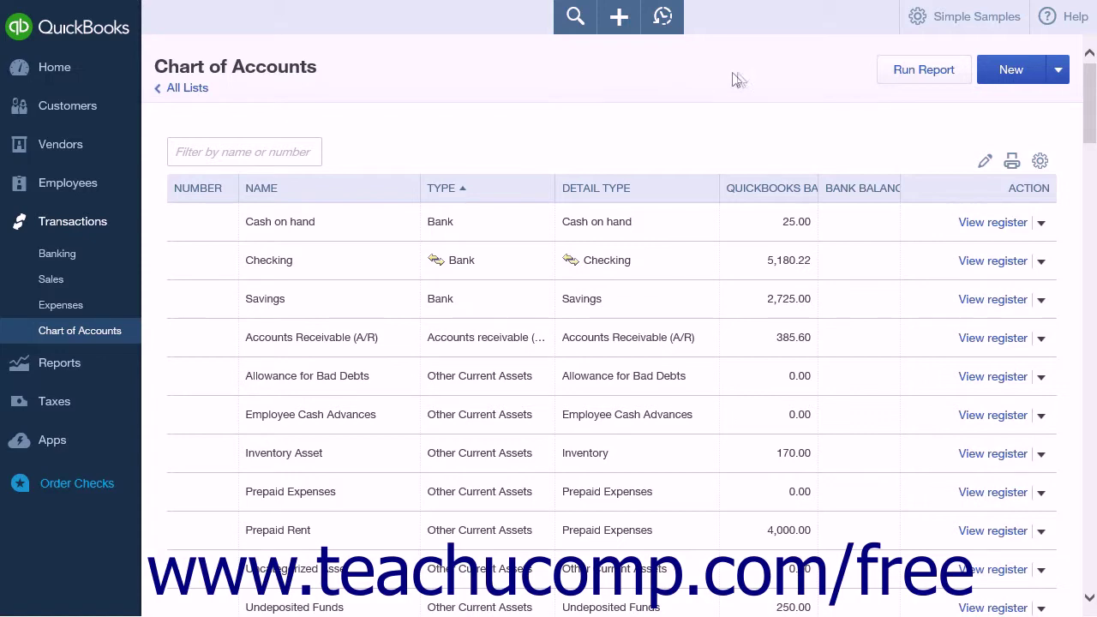
Step: Open Budgeting from the gear menu and start a new budget interview
left_click(948, 29)
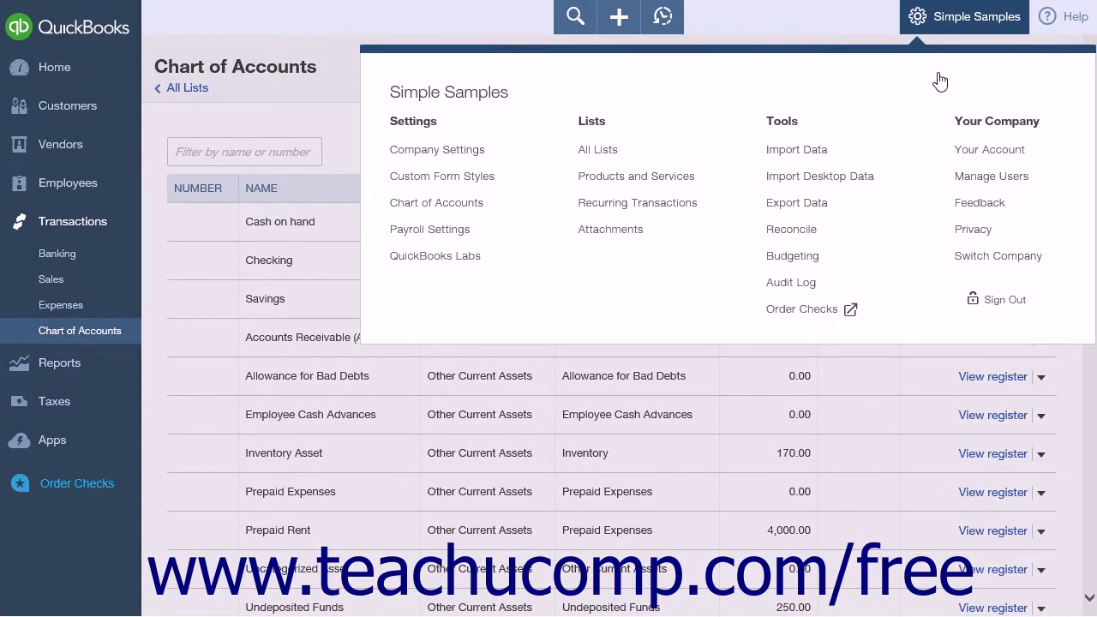
left_click(829, 175)
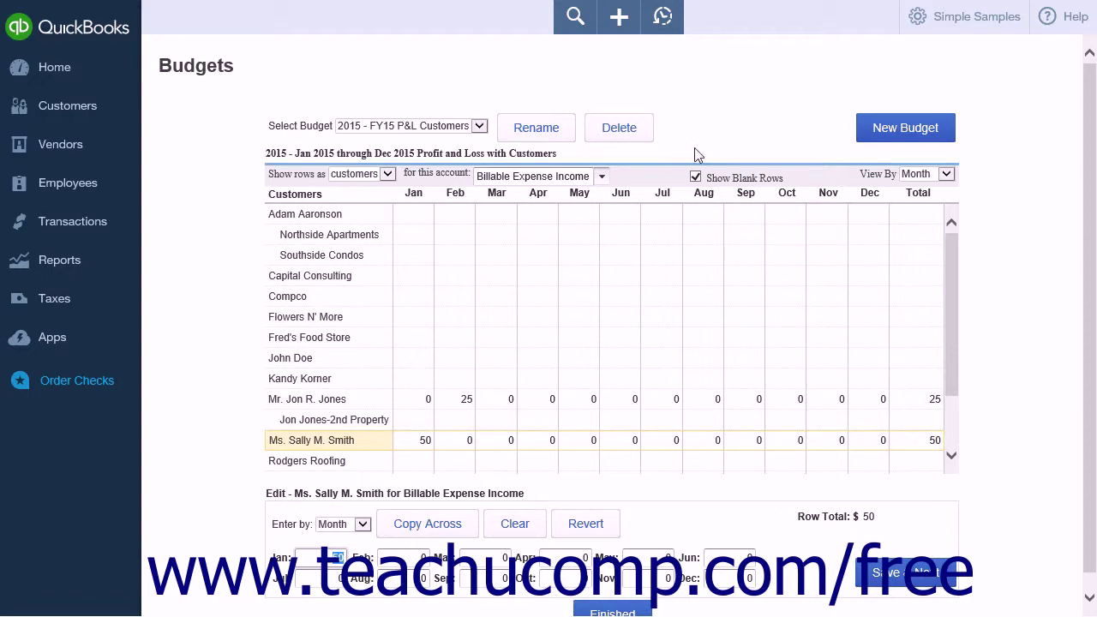
left_click(883, 128)
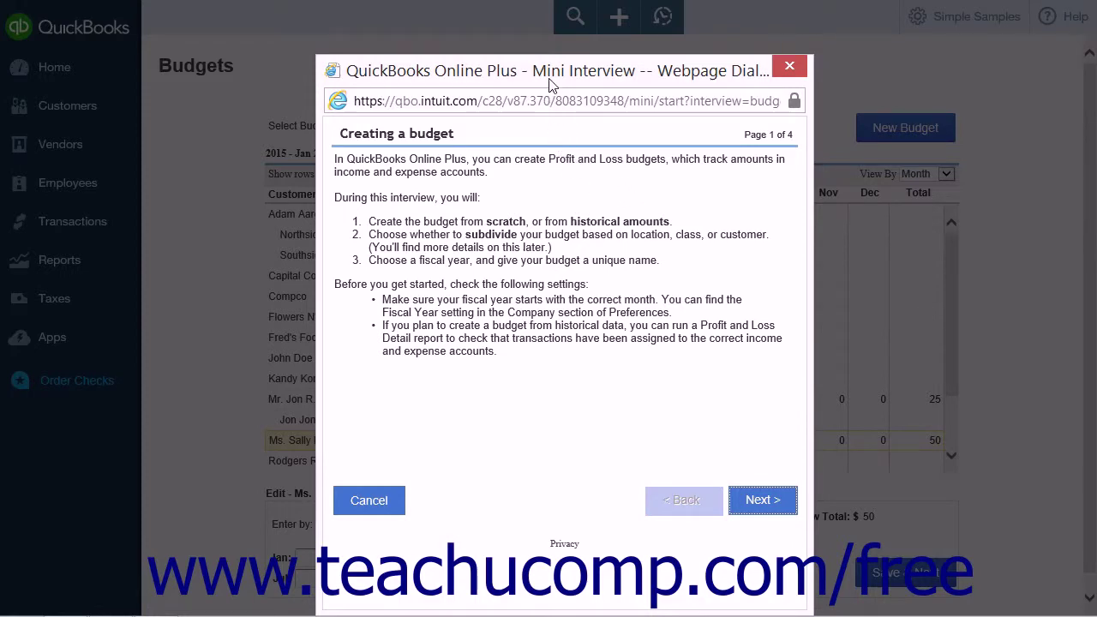
left_click_drag(549, 83, 549, 50)
Step: Page through all four interview pages and finish, returning to the 2015 - FY15 P&L Customers budget
left_click(758, 468)
left_click(751, 467)
left_click(743, 467)
left_click(757, 477)
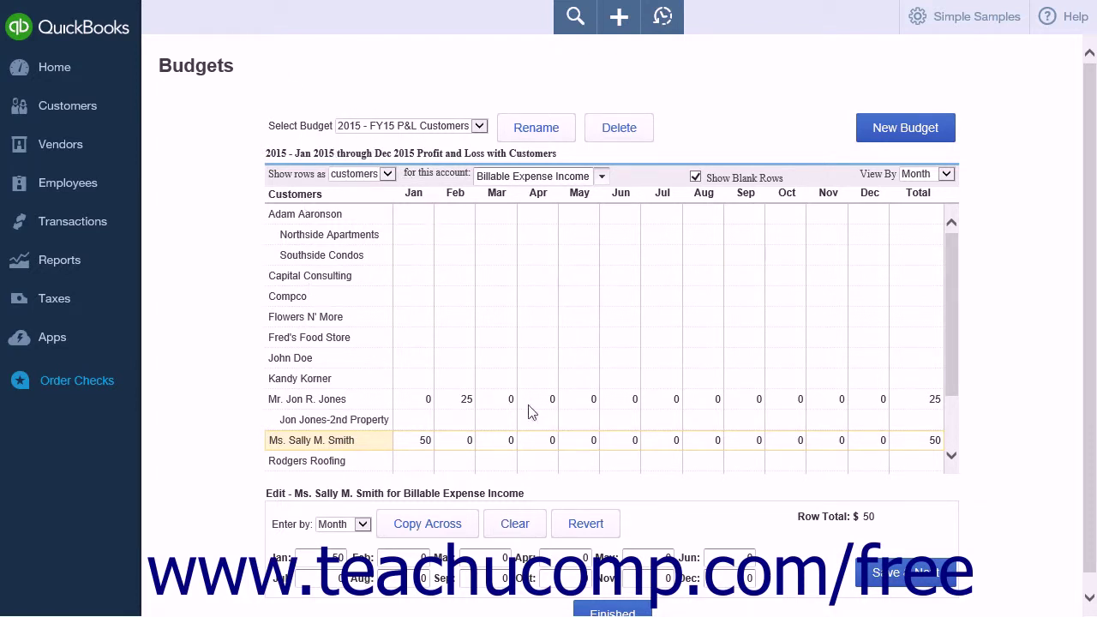
Step: Try customer rows, keep Billable Expense Income, and settle on account rows for one customer
left_click(479, 126)
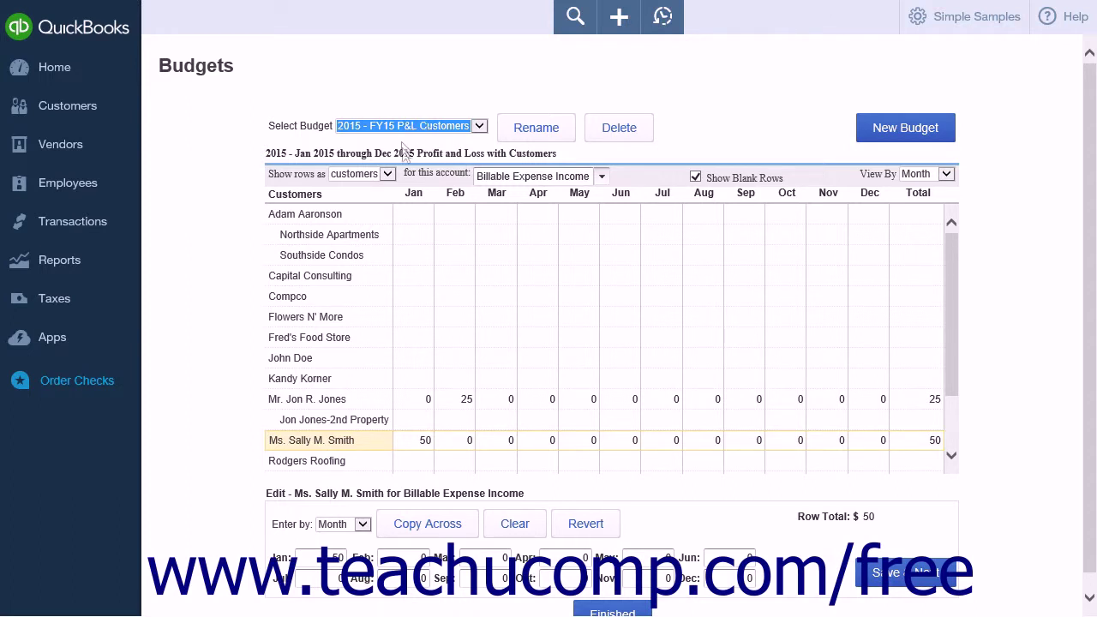
left_click(386, 173)
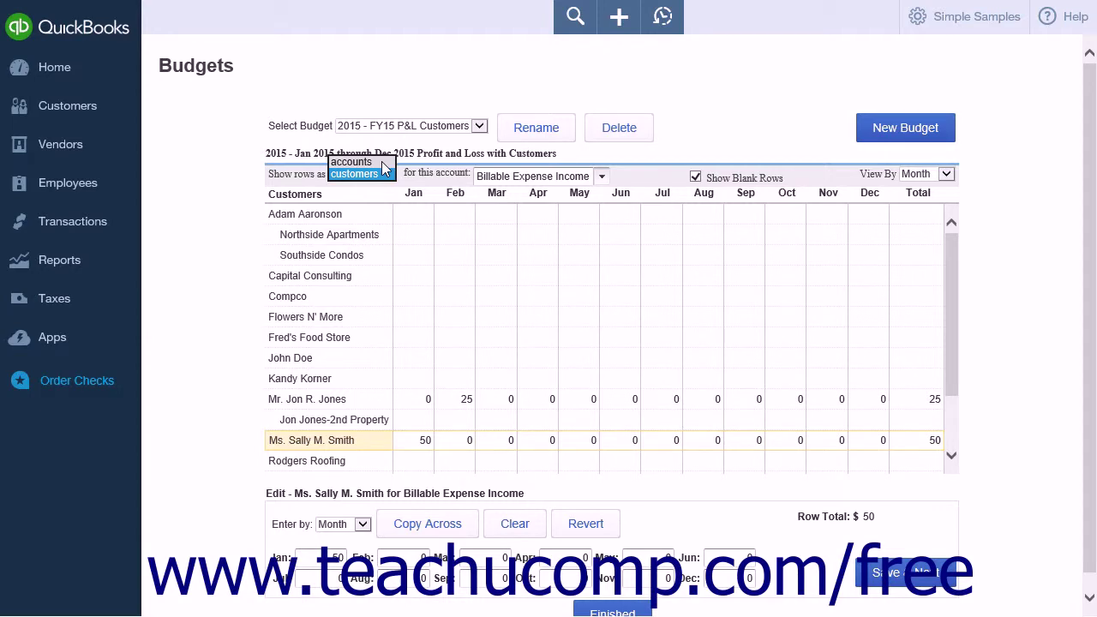
left_click(382, 163)
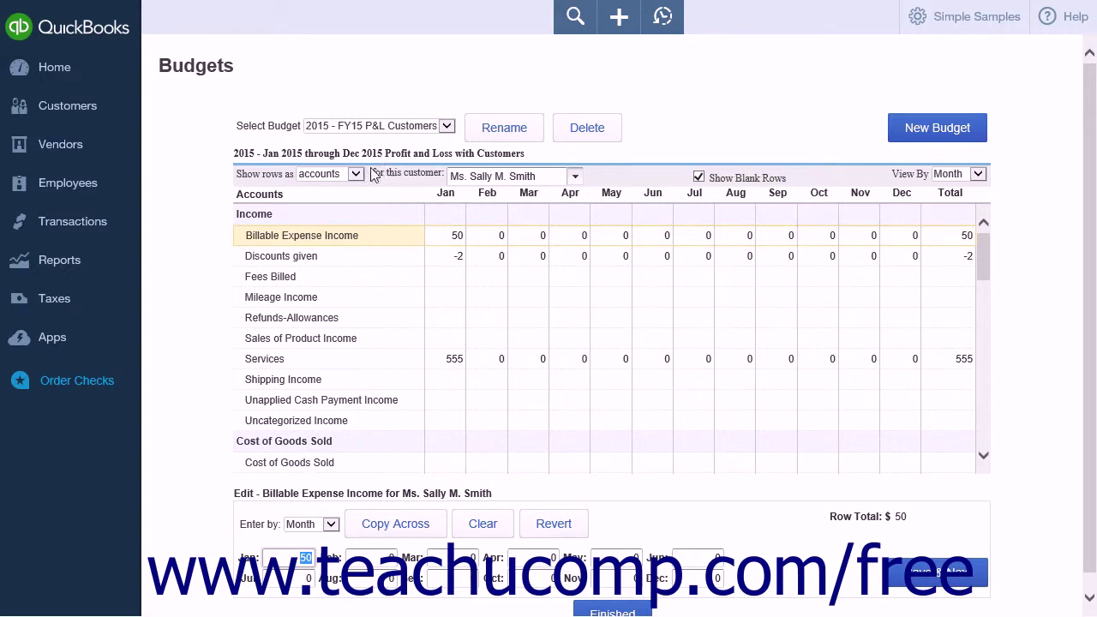
left_click(362, 174)
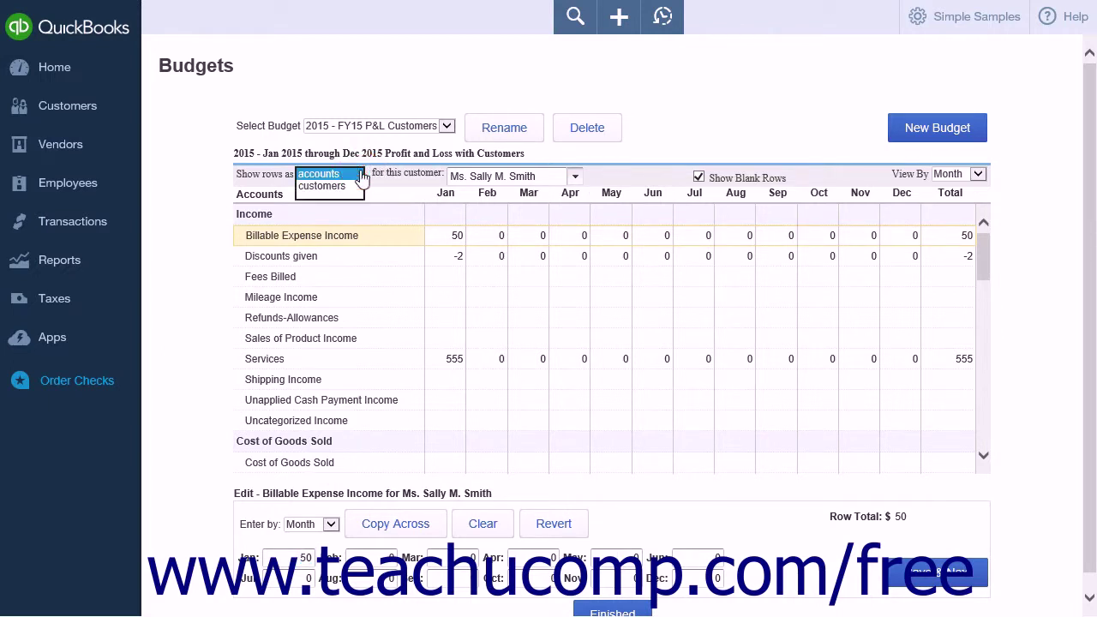
left_click(352, 186)
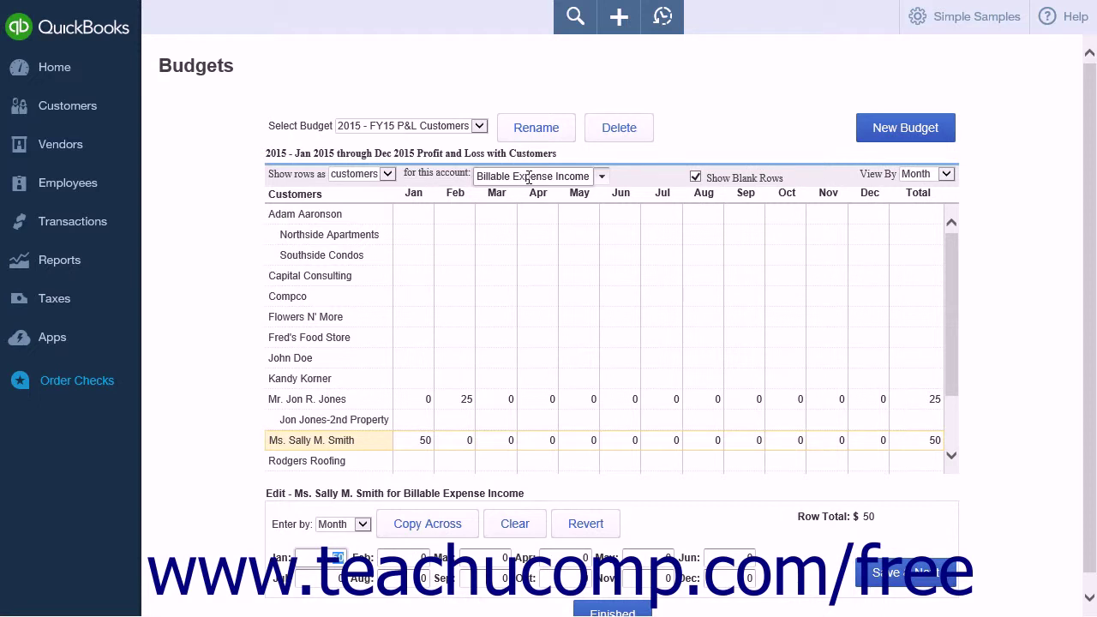
left_click(599, 178)
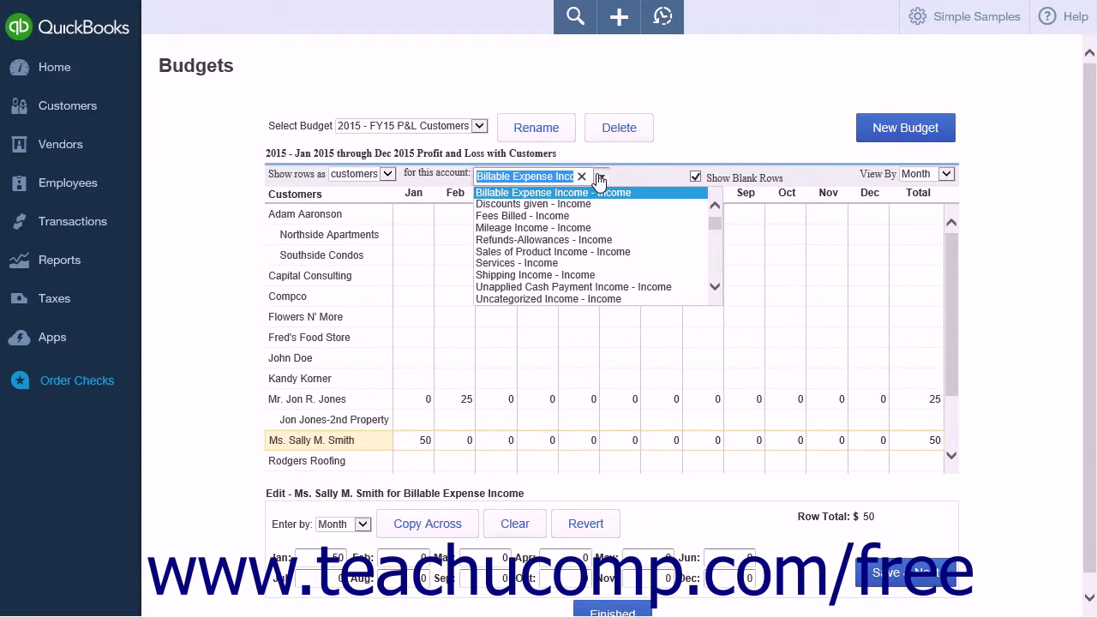
left_click(599, 178)
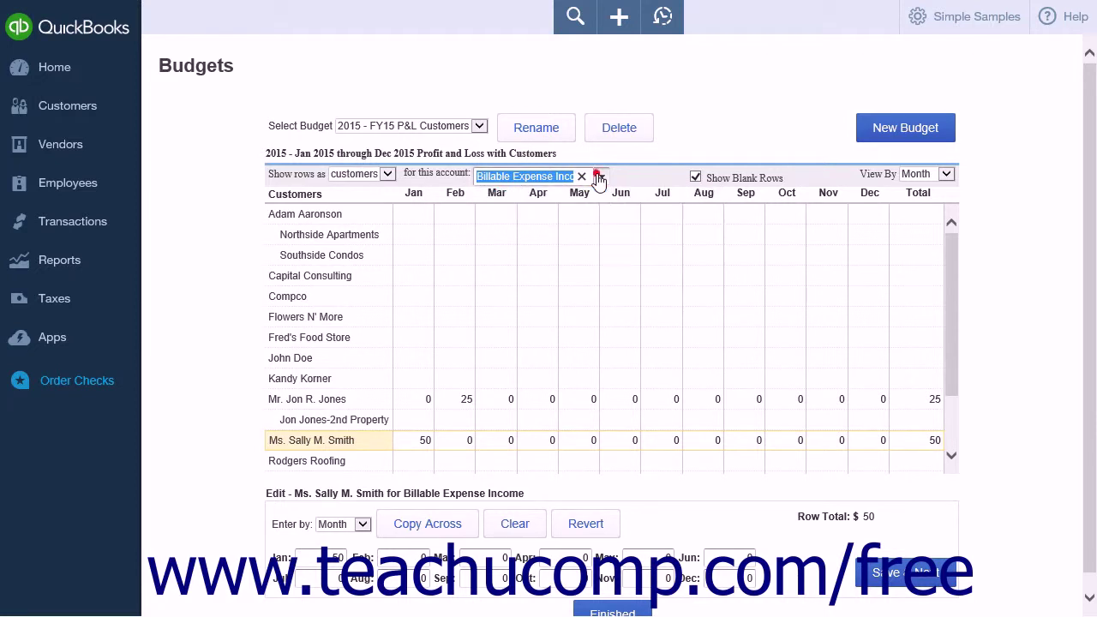
left_click(388, 175)
left_click(383, 171)
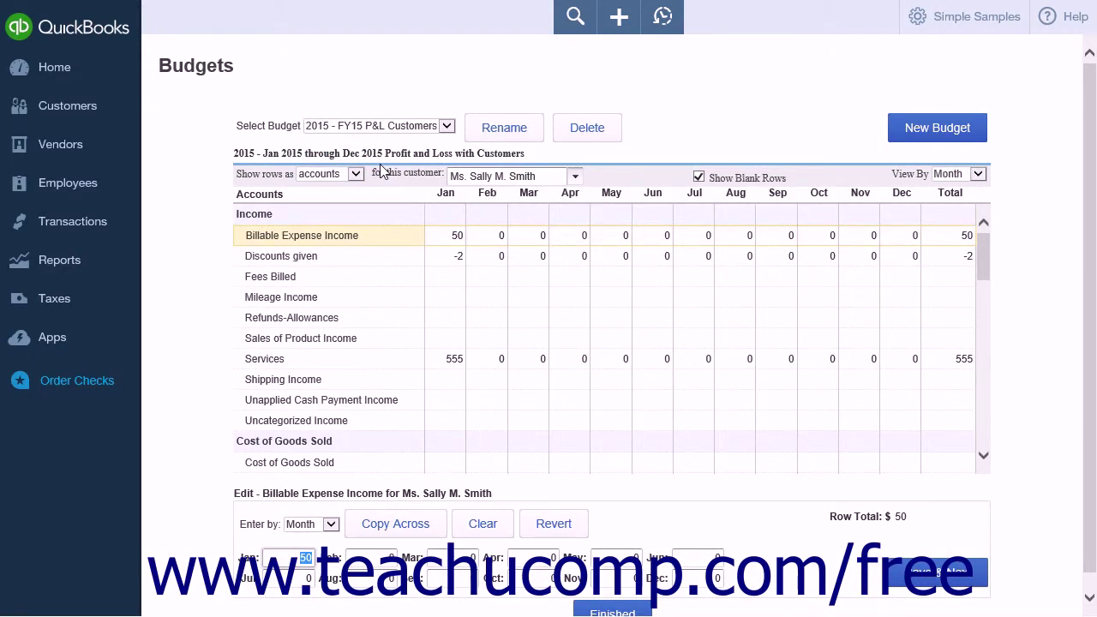
Step: Keep the same customer and Month view, then scroll down to expense accounts like Advertising and Insurance
left_click(577, 179)
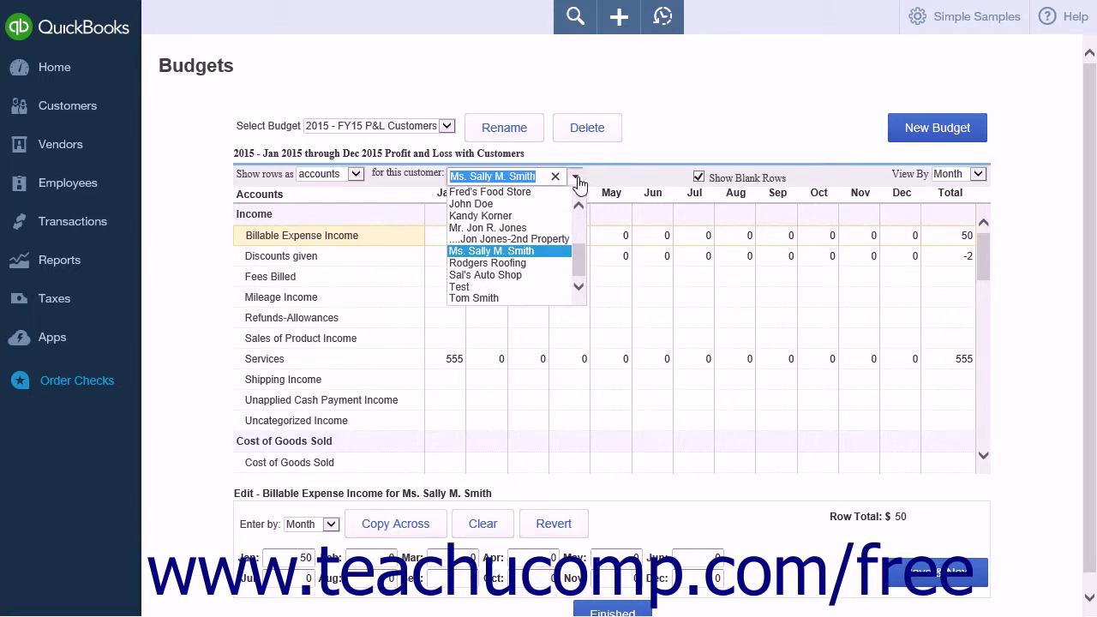
left_click(577, 179)
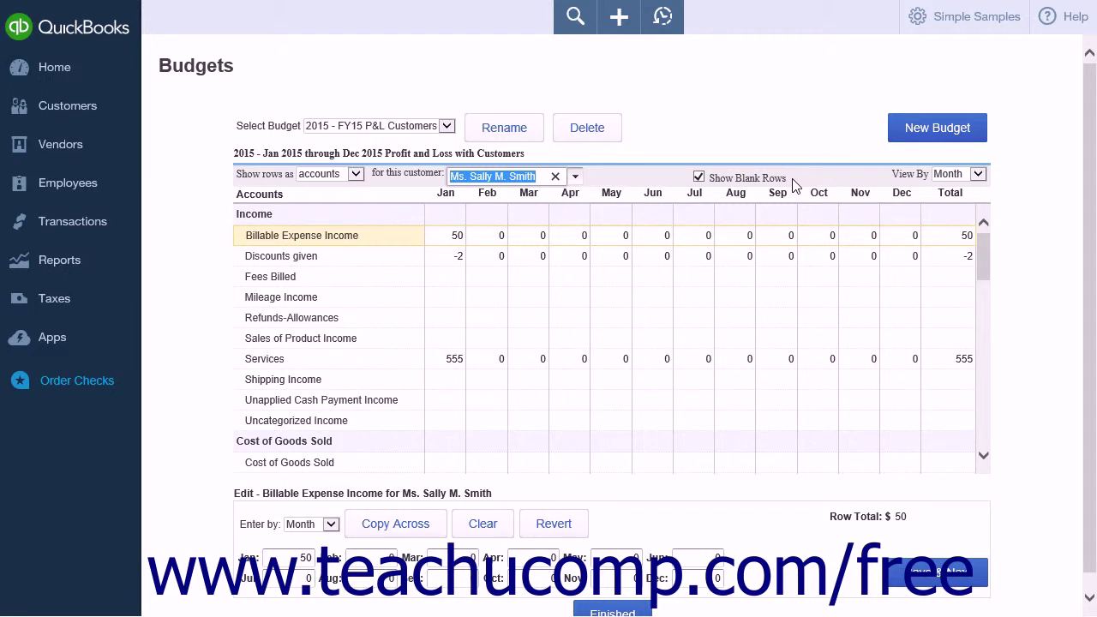
left_click(960, 175)
left_click(979, 178)
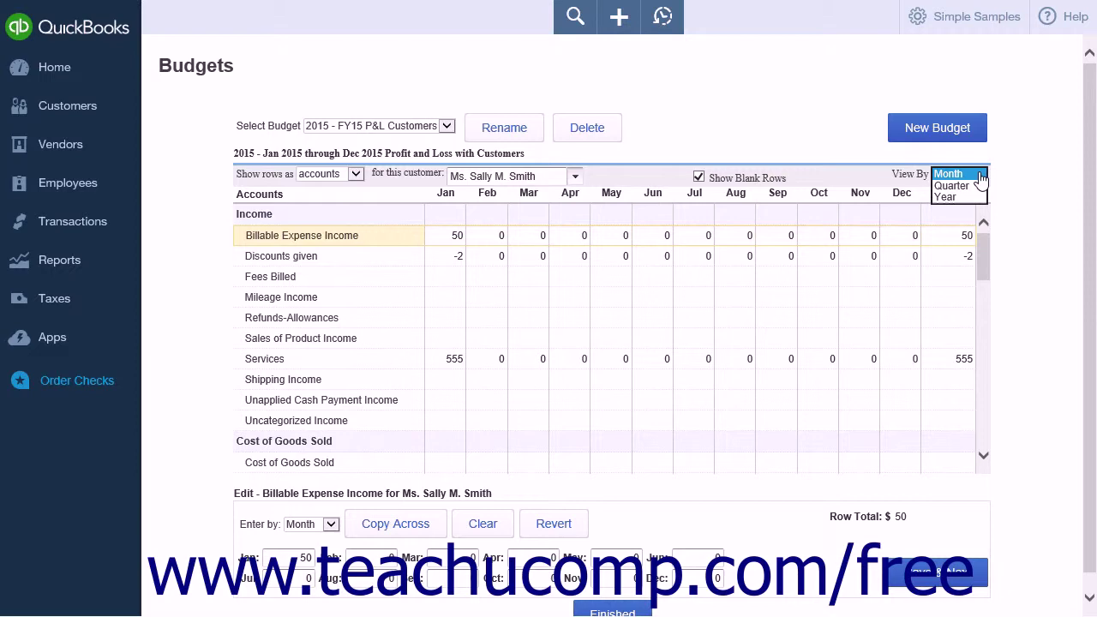
left_click(979, 174)
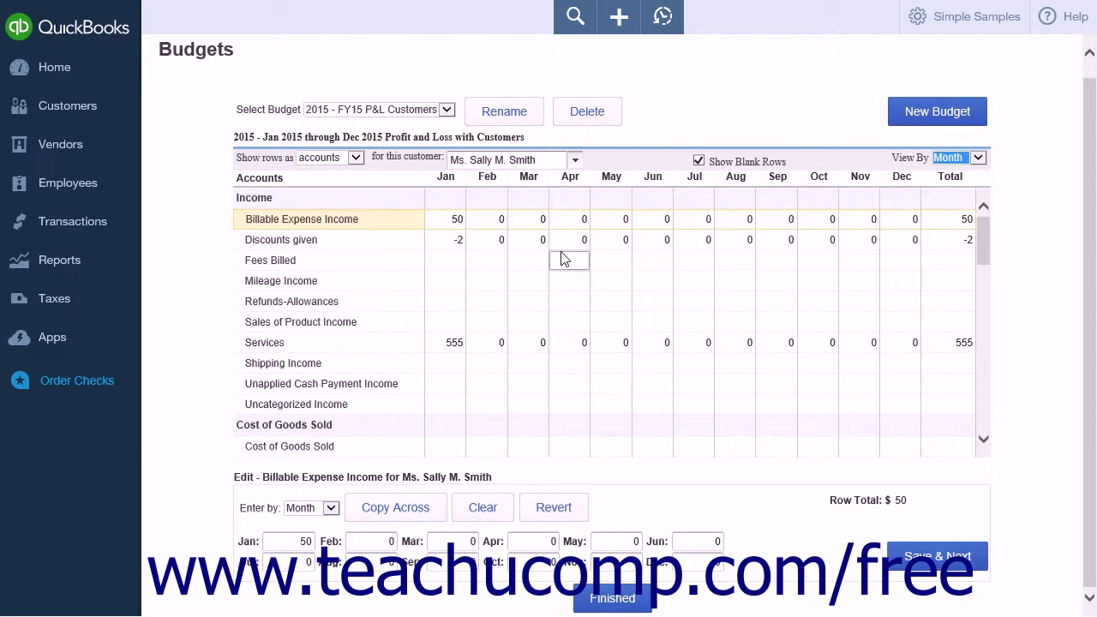
scroll(564, 259, "down", 3)
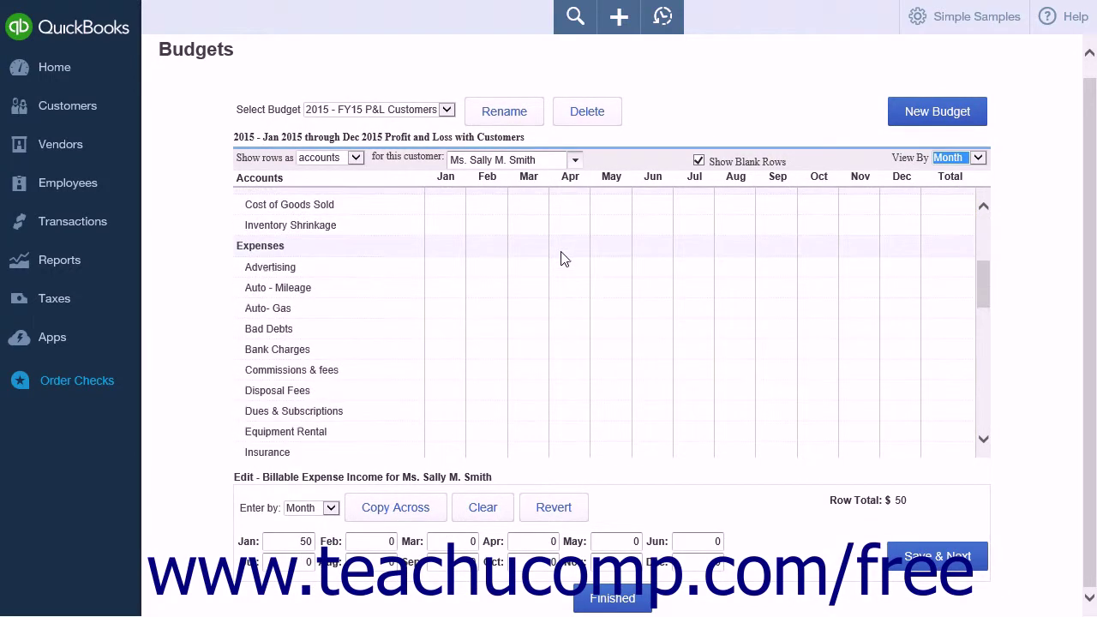
Step: Try 200 for Auto - Mileage in January, copy across, clear, then revert the row
left_click(444, 288)
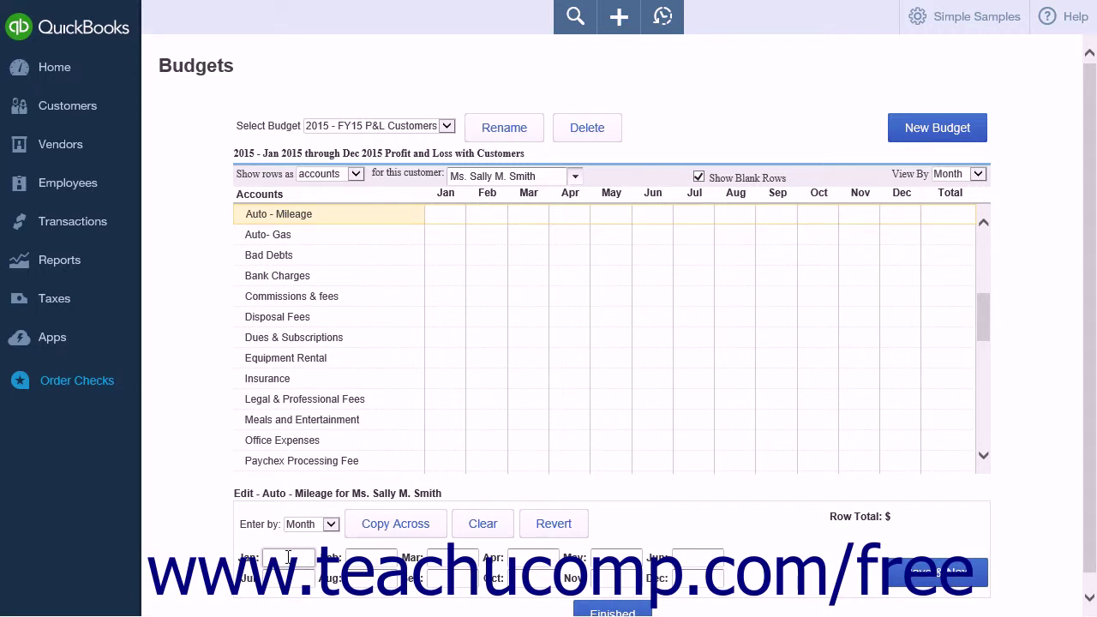
type("200")
left_click(431, 526)
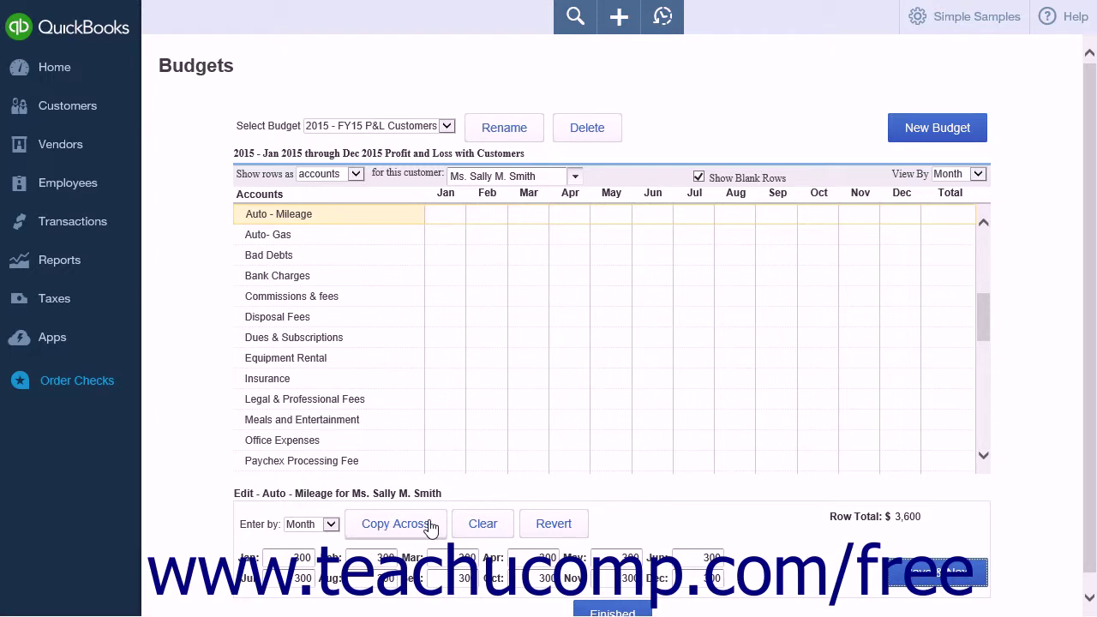
left_click(473, 527)
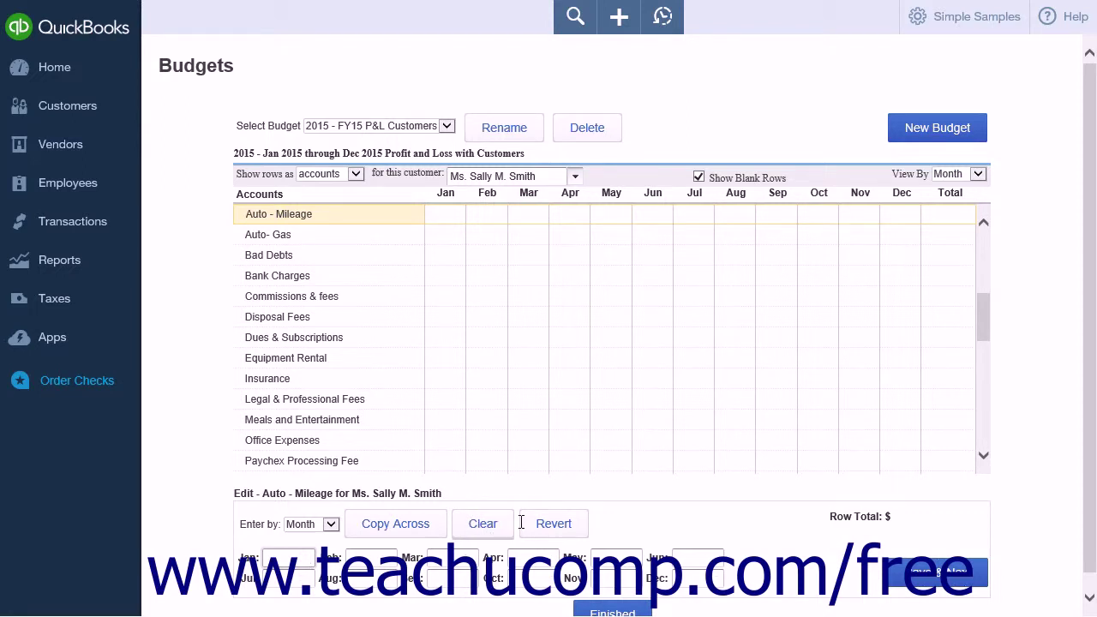
left_click(551, 526)
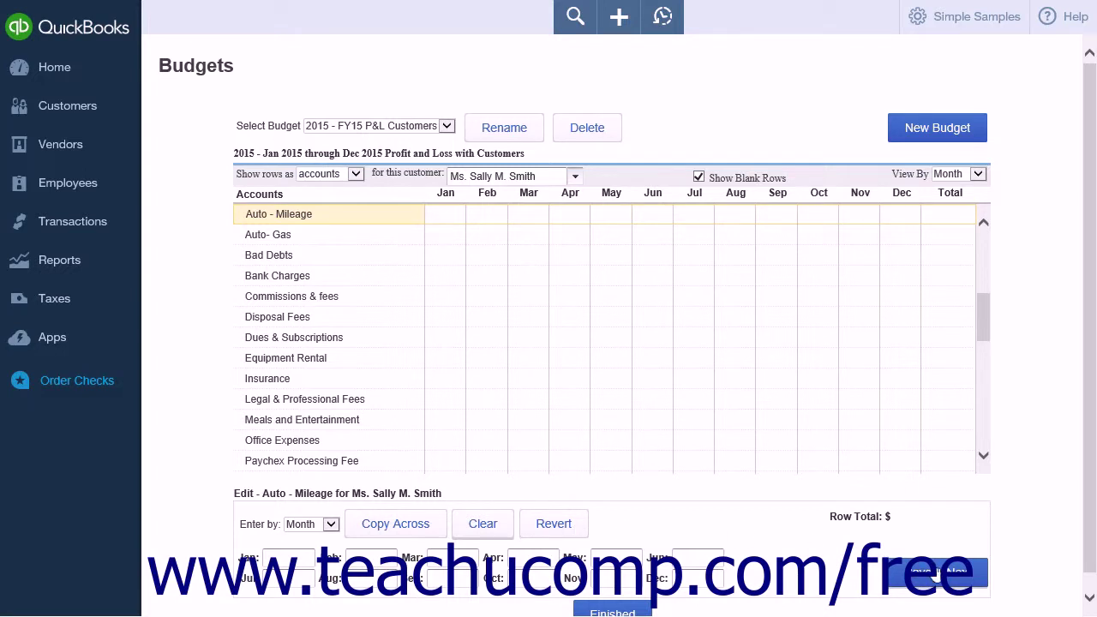
Step: Save Auto - Mileage, save Auto- Gas at 300 monthly, and finish the budget
left_click(934, 572)
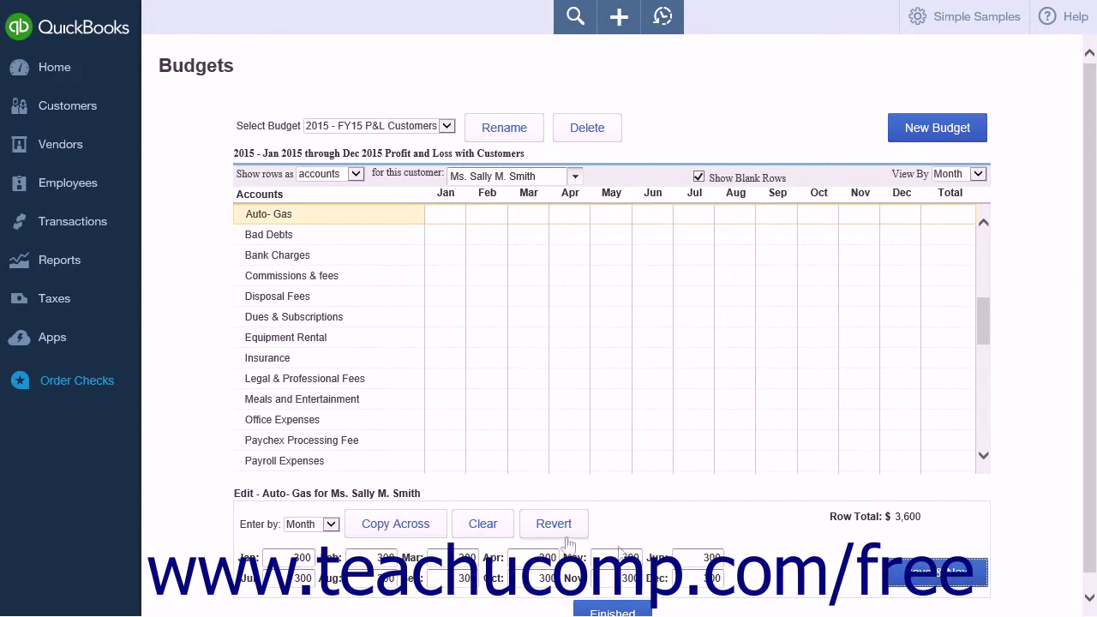
left_click(899, 572)
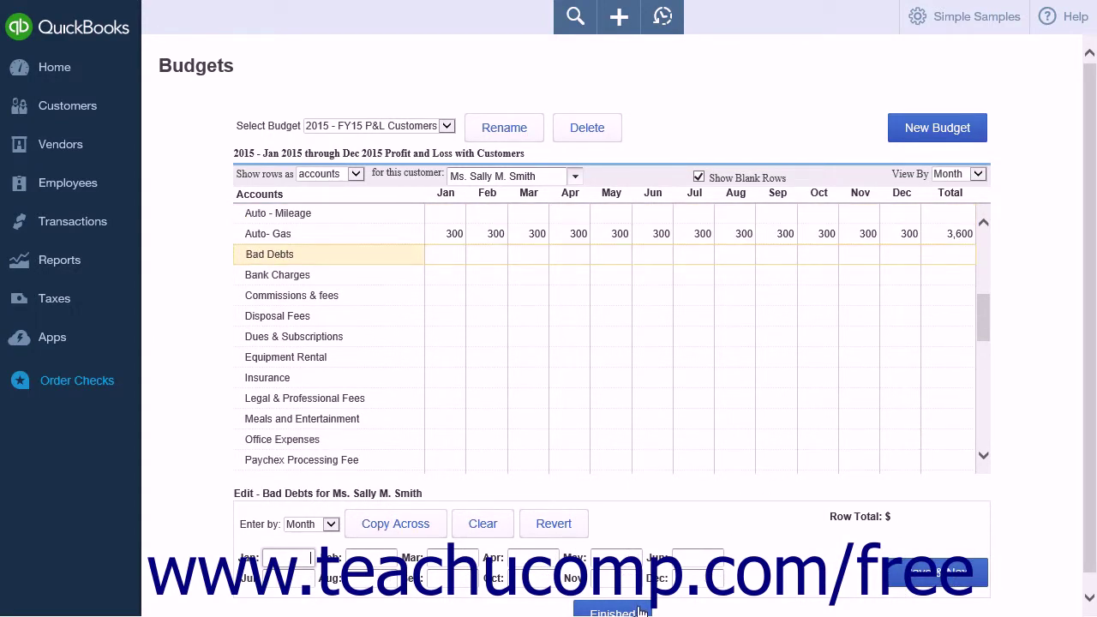
left_click(612, 610)
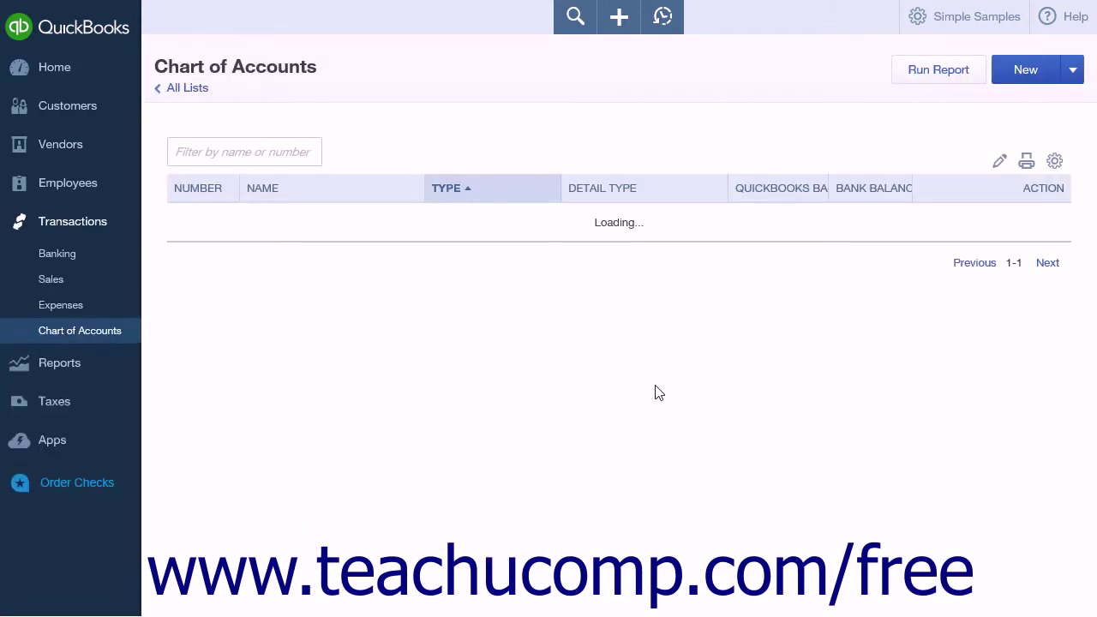